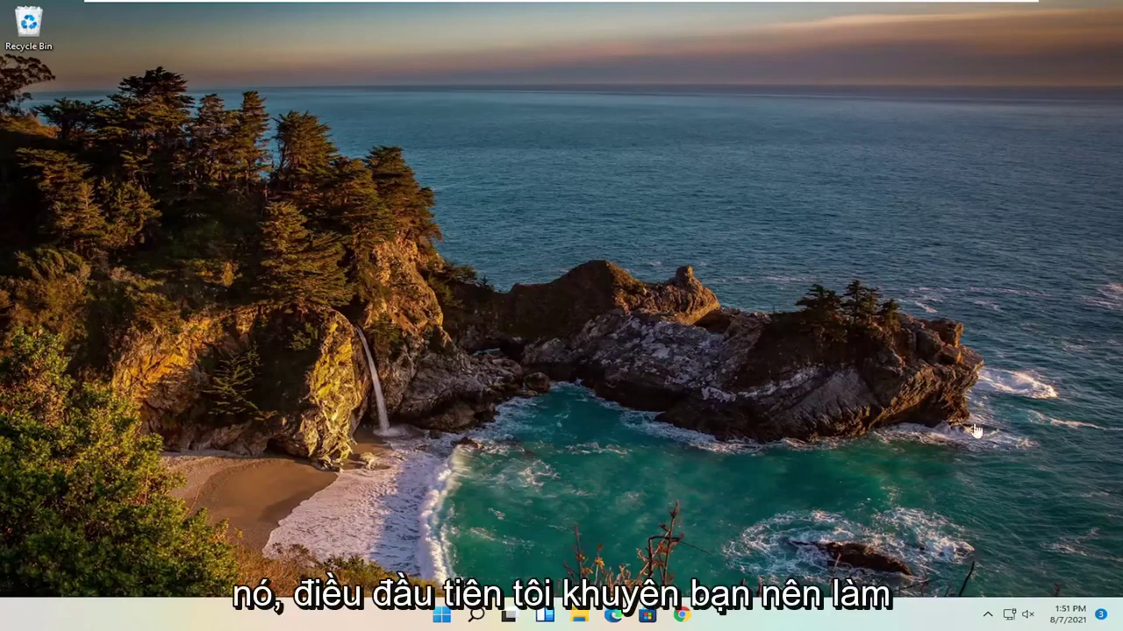
# Search for 'device manager' from the taskbar and launch Device Manager
pyautogui.click(475, 616)
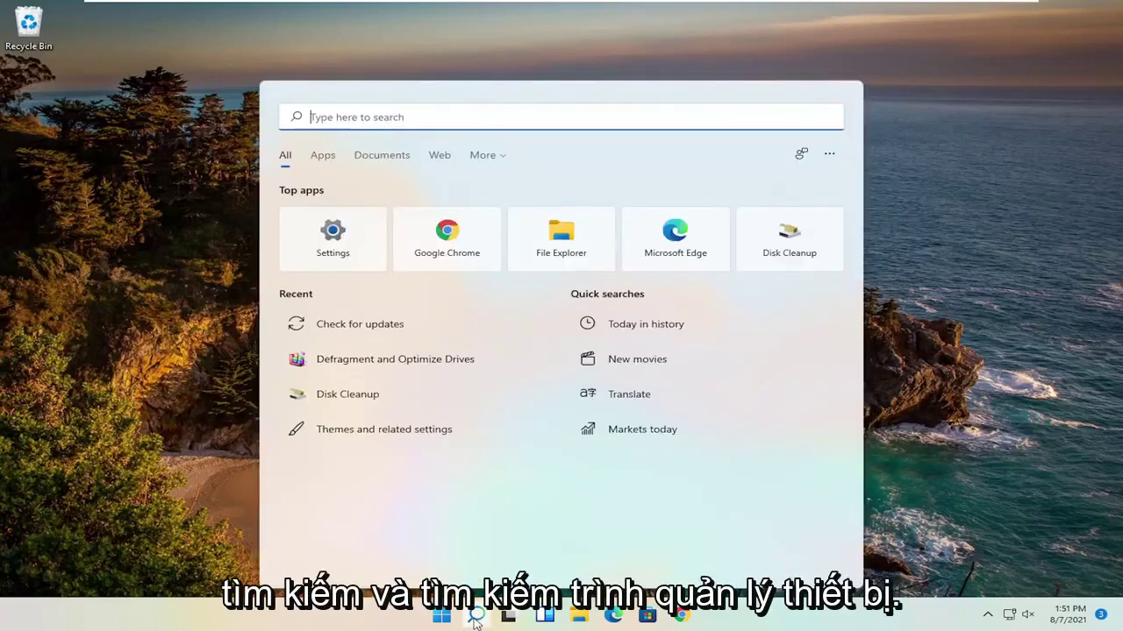
pyautogui.write('evice')
pyautogui.hotkey('ctrl', 'a')
pyautogui.write('de')
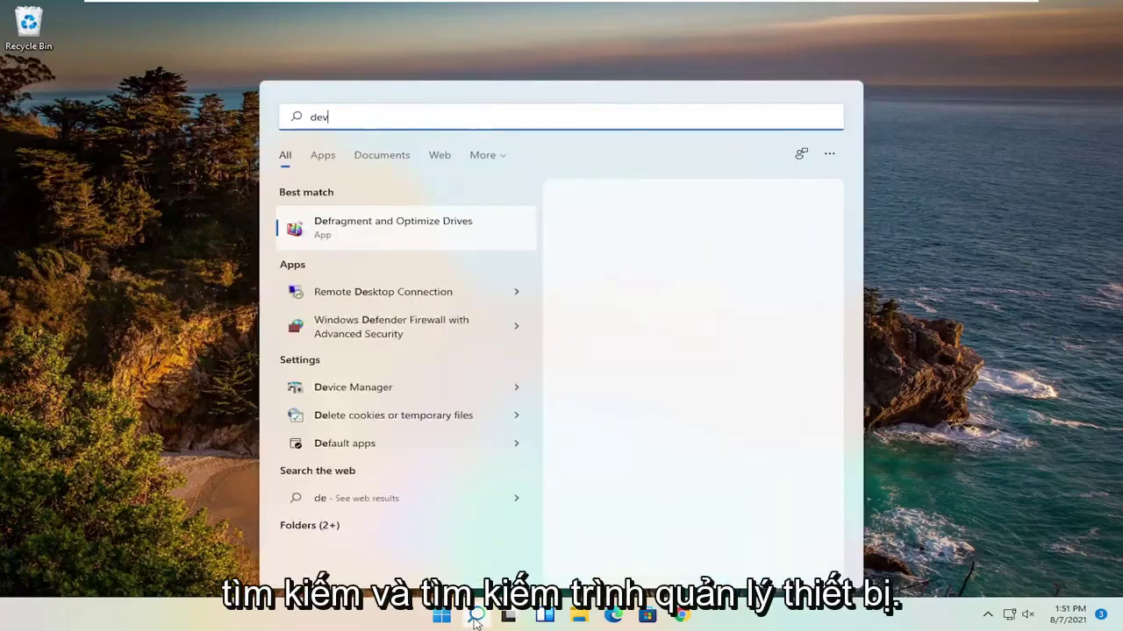
pyautogui.write('vice manager')
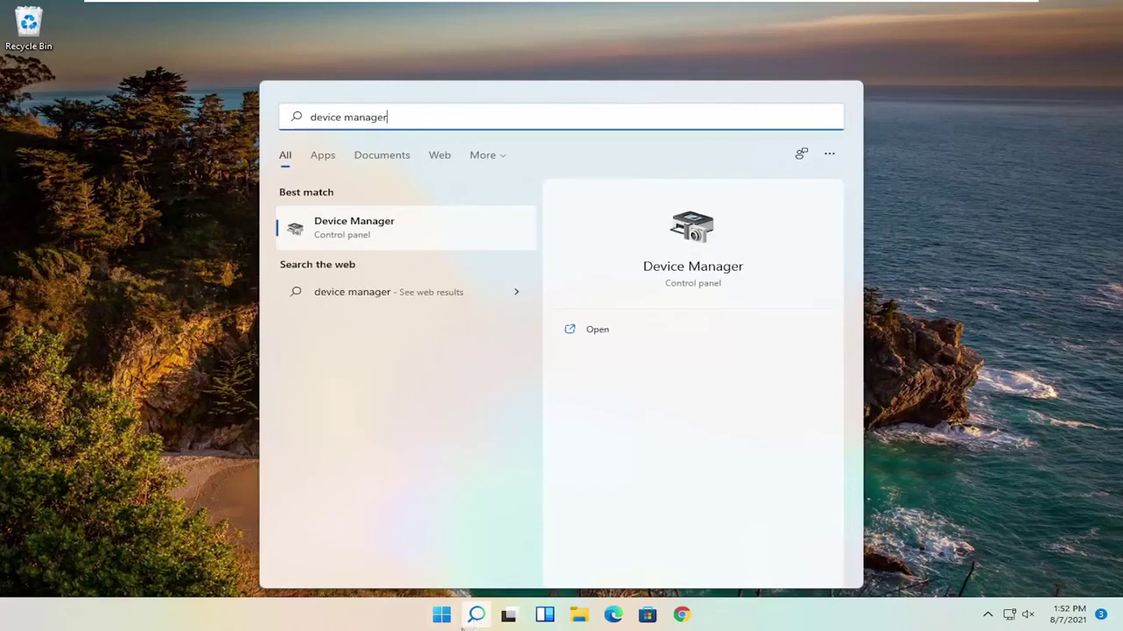
pyautogui.click(373, 227)
pyautogui.click(383, 226)
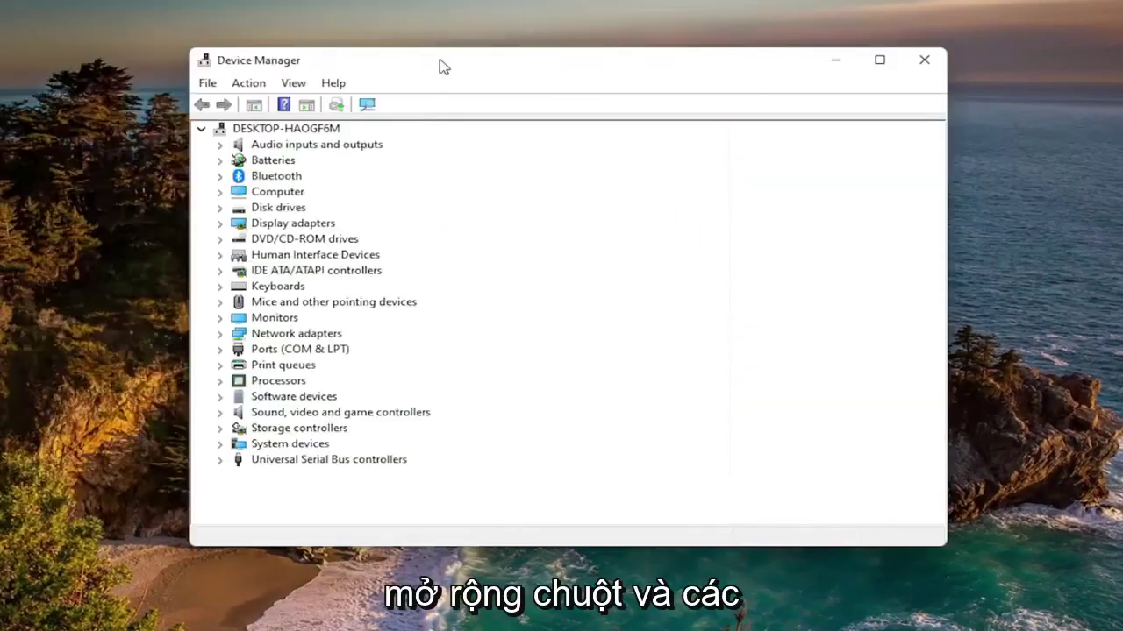
# Expand Mice and other pointing devices and bring up actions for VMware Pointing Device
pyautogui.click(289, 305)
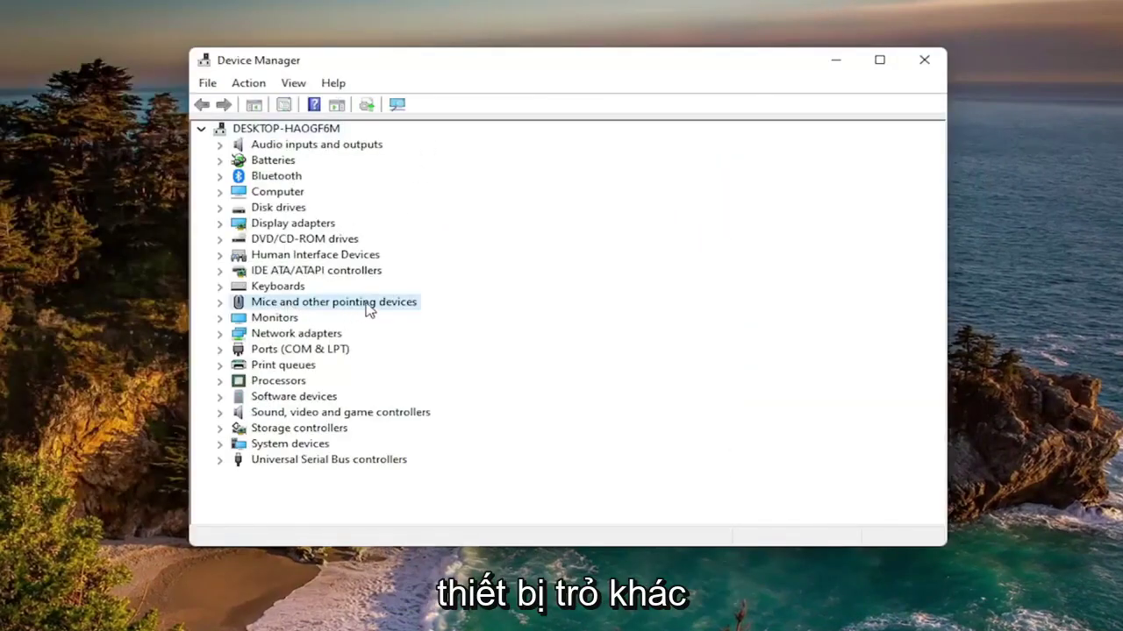
pyautogui.doubleClick(368, 304)
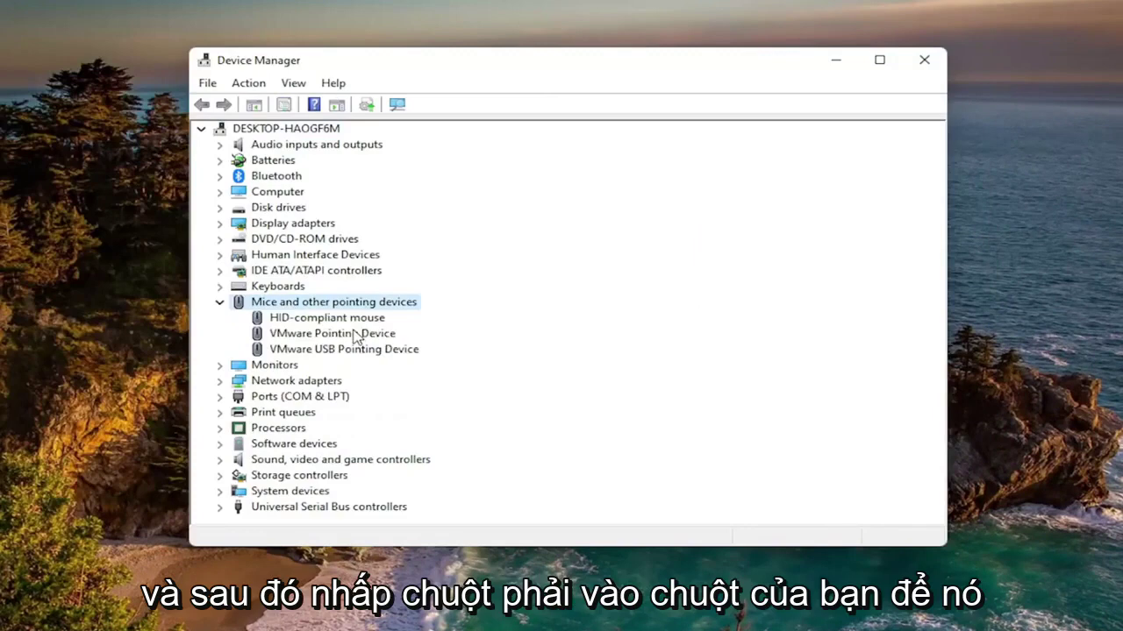
pyautogui.click(349, 335)
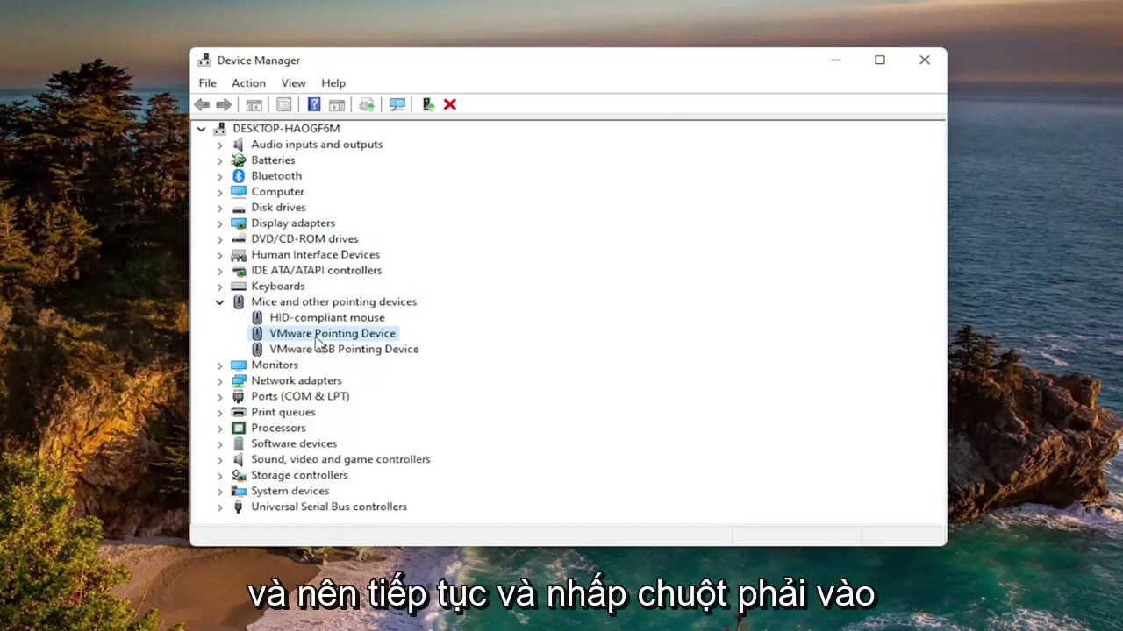
pyautogui.rightClick(318, 340)
# Auto-search drivers for VMware Pointing Device, check Windows Update, then close Settings
pyautogui.click(361, 351)
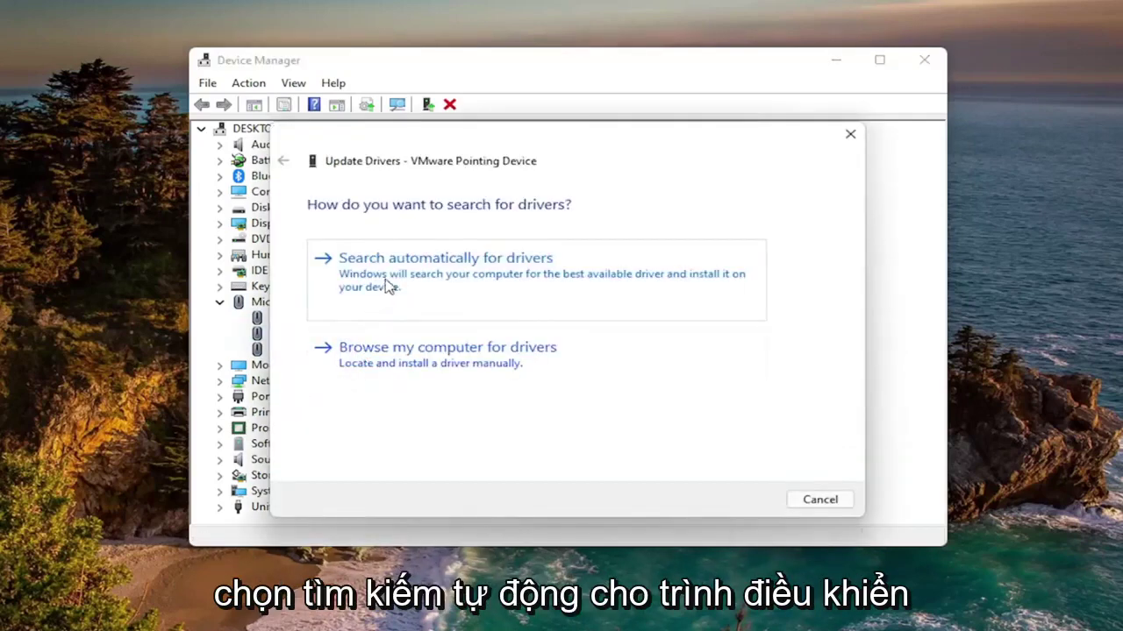
pyautogui.click(387, 286)
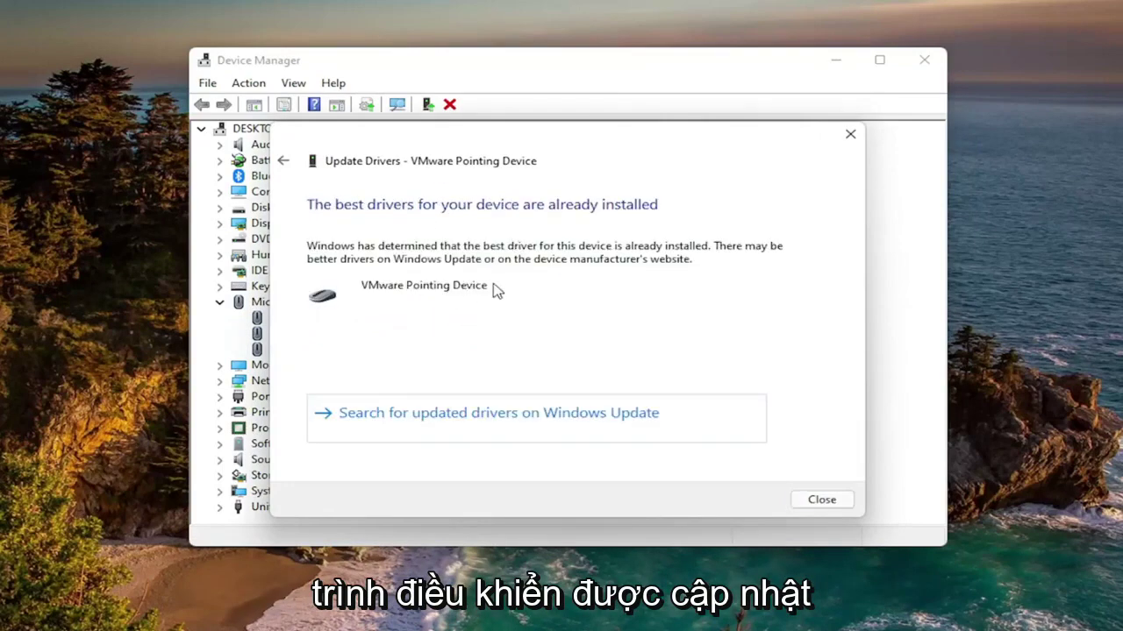
pyautogui.click(579, 427)
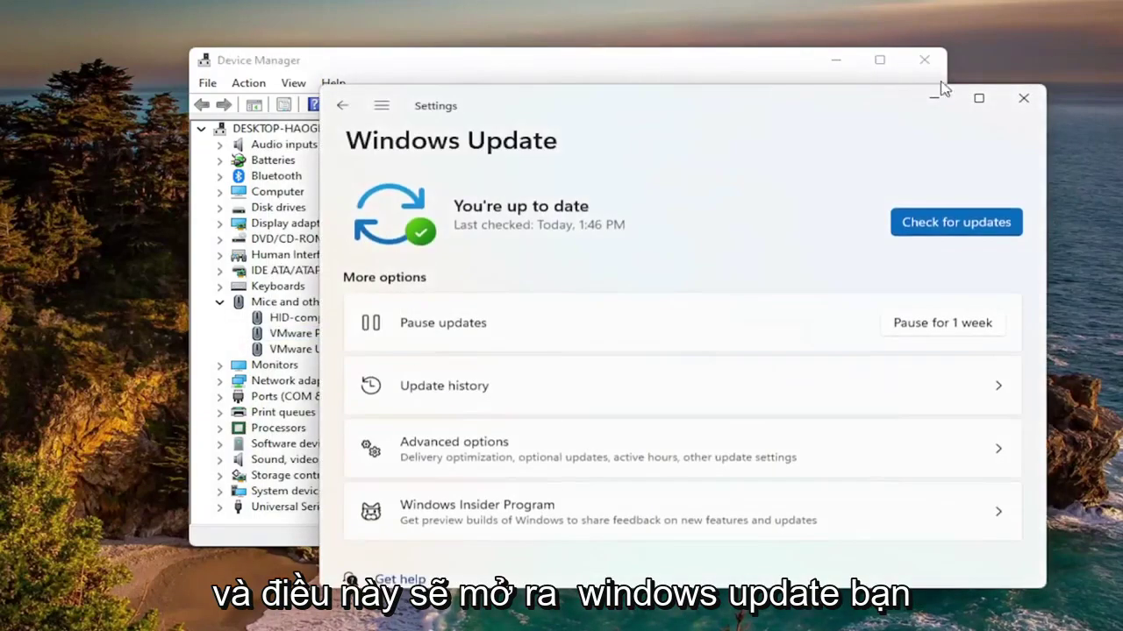
pyautogui.click(1023, 98)
# Reinstall VMware Pointing Device from the list of compatible drivers on this computer
pyautogui.rightClick(318, 337)
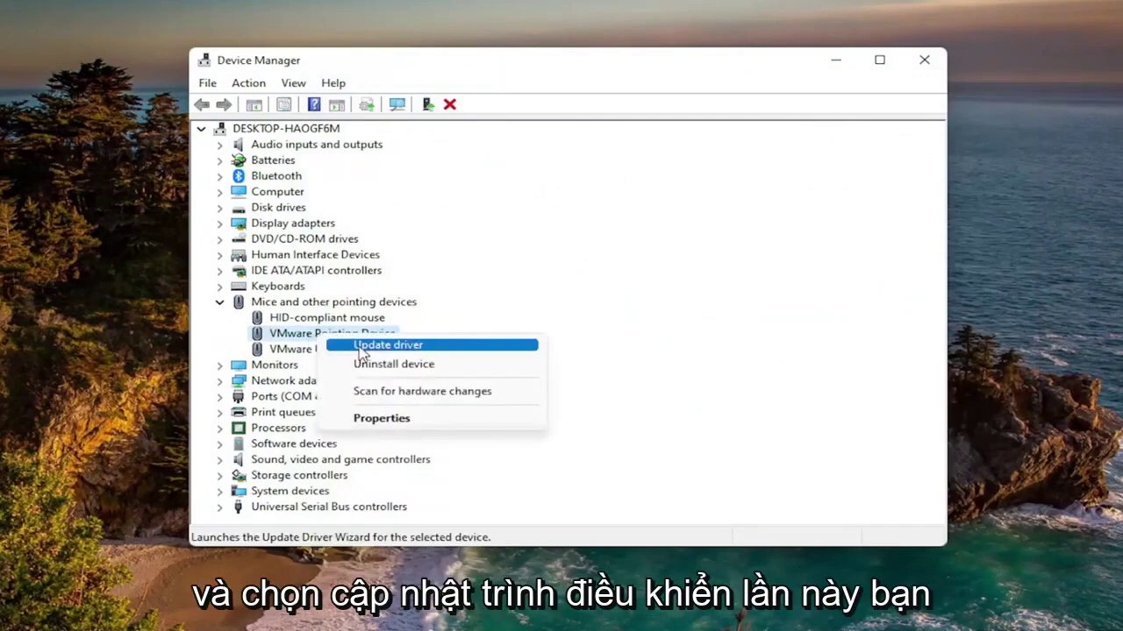
pyautogui.click(390, 346)
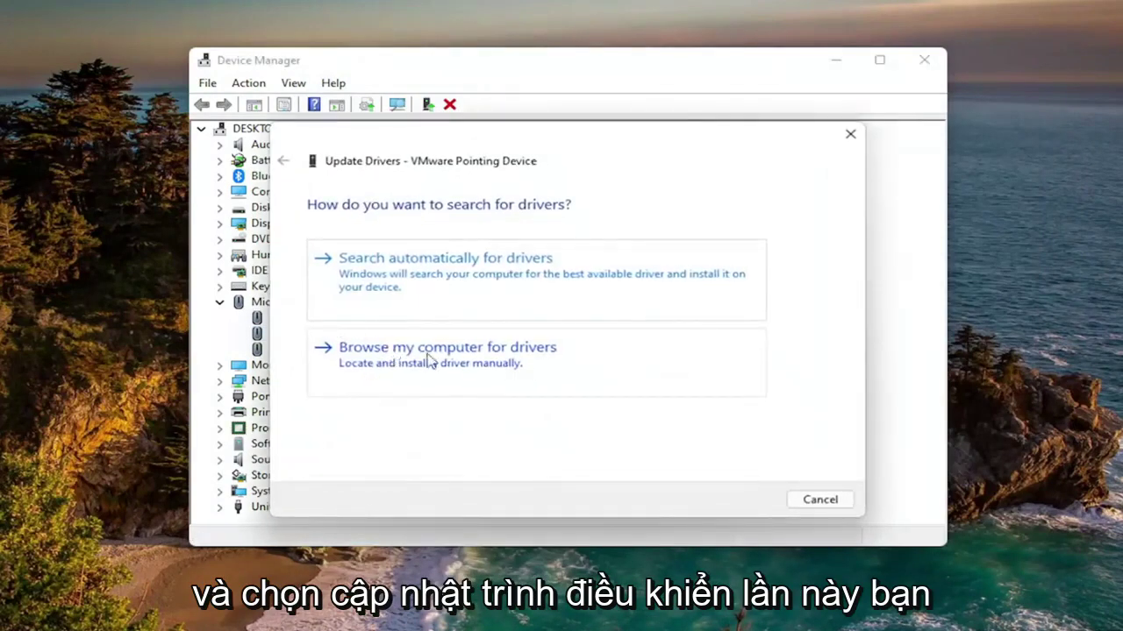
pyautogui.click(438, 362)
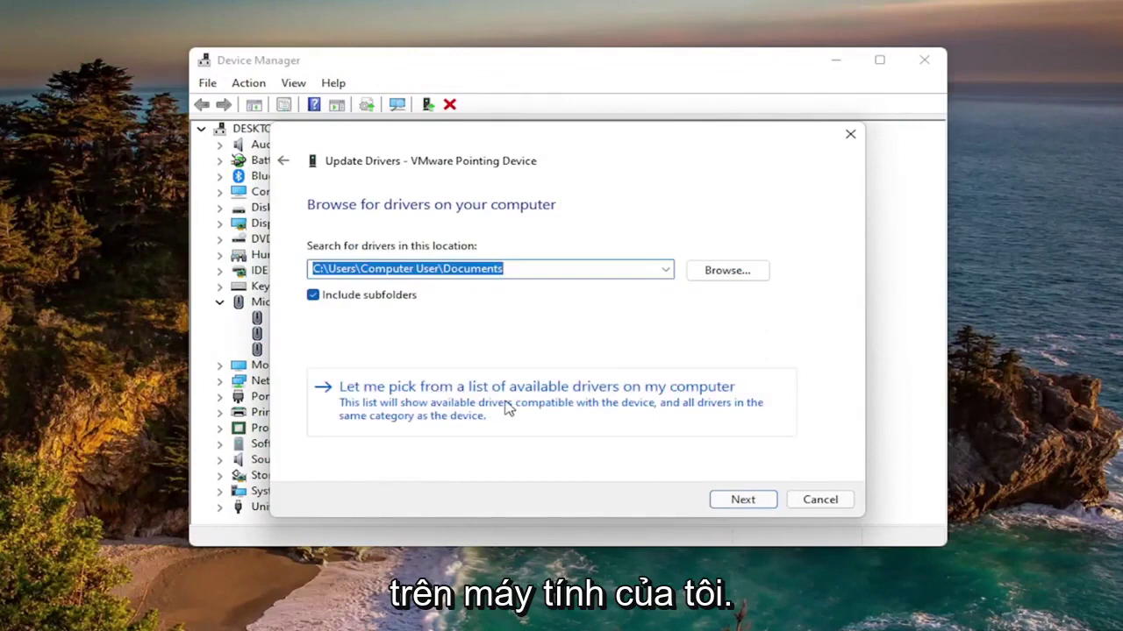
pyautogui.click(505, 408)
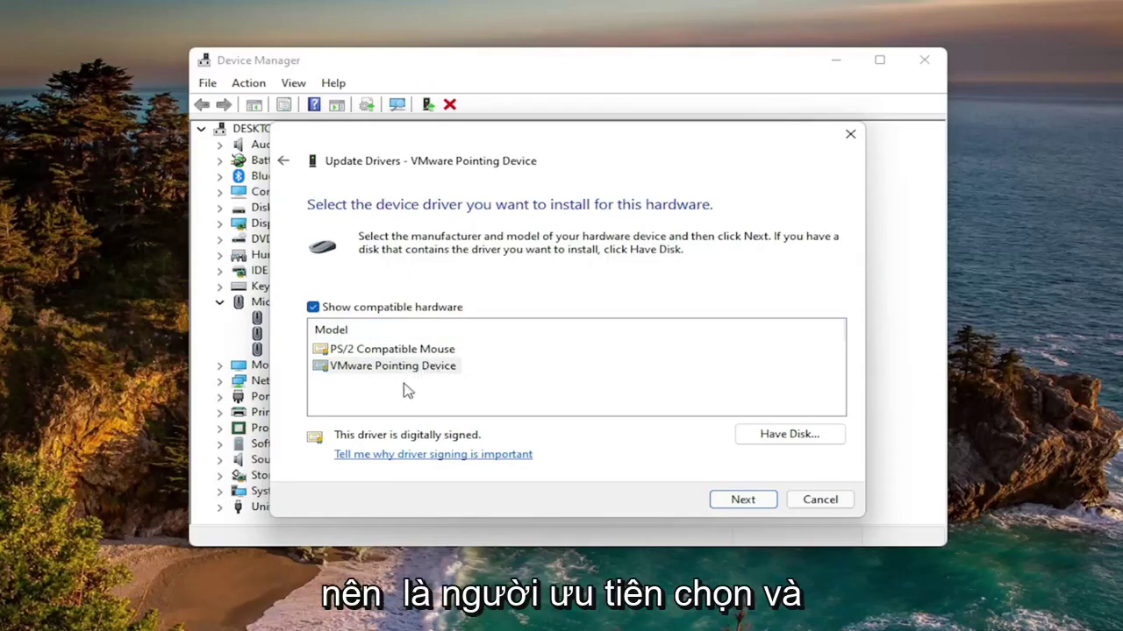
pyautogui.click(740, 507)
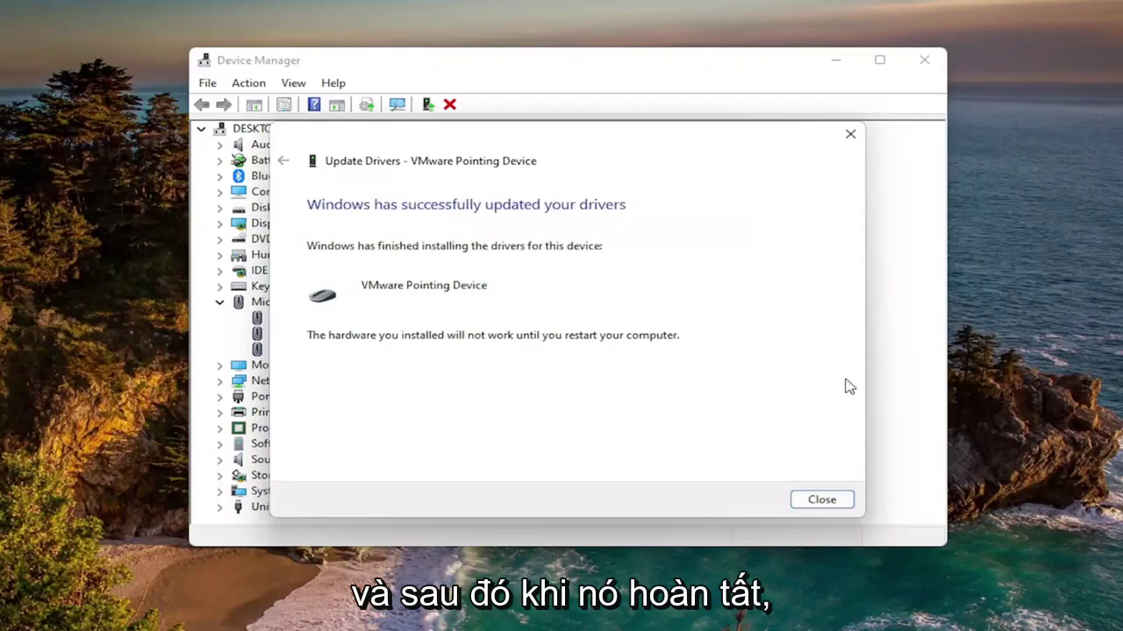
pyautogui.click(824, 500)
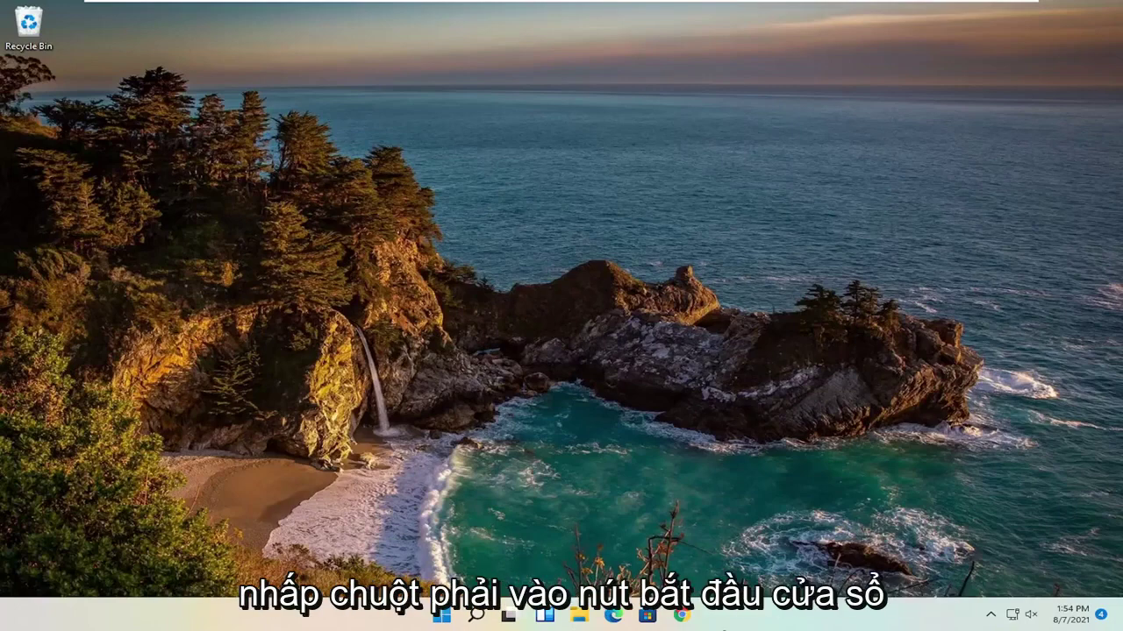
# Launch Task Manager from the Start button's right-click menu and move its window
pyautogui.rightClick(441, 618)
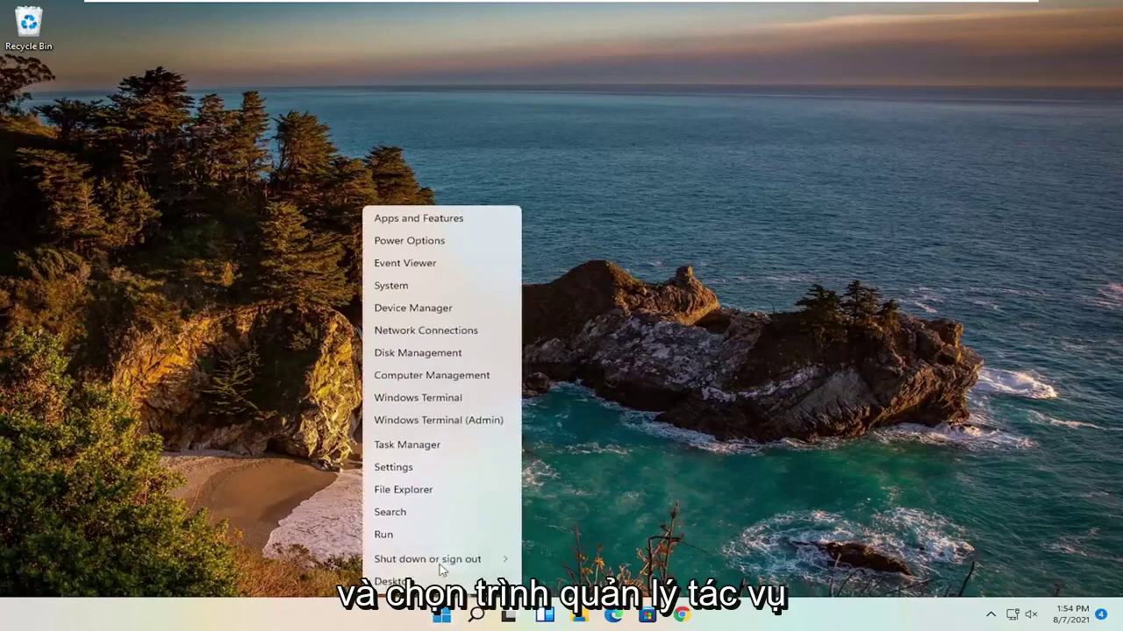
pyautogui.click(421, 447)
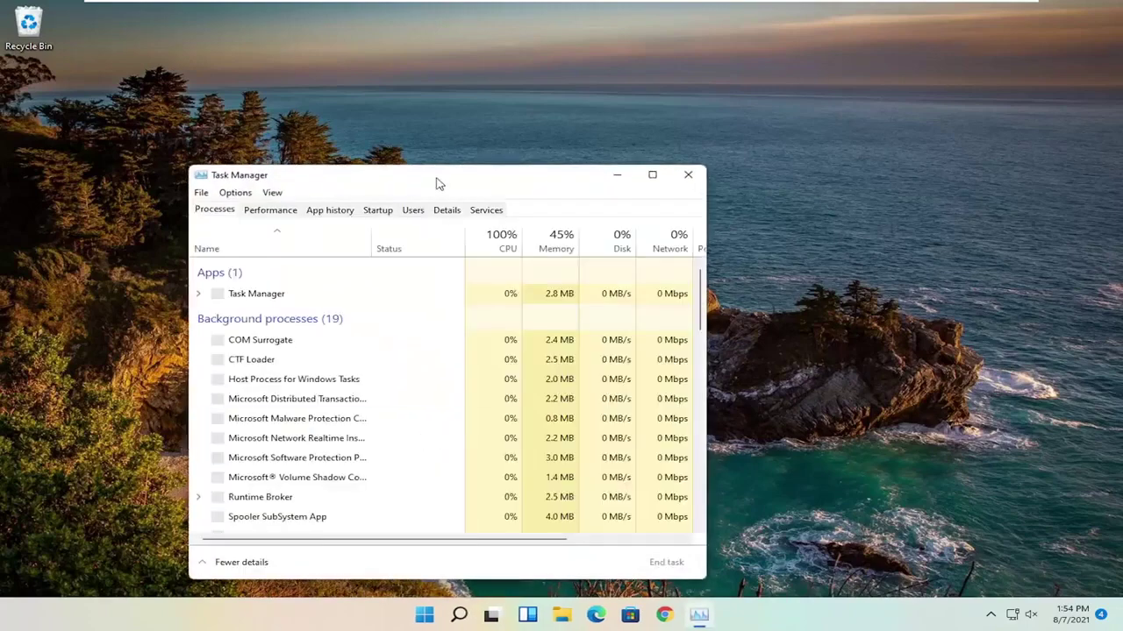
pyautogui.moveTo(438, 184); pyautogui.dragTo(551, 108)
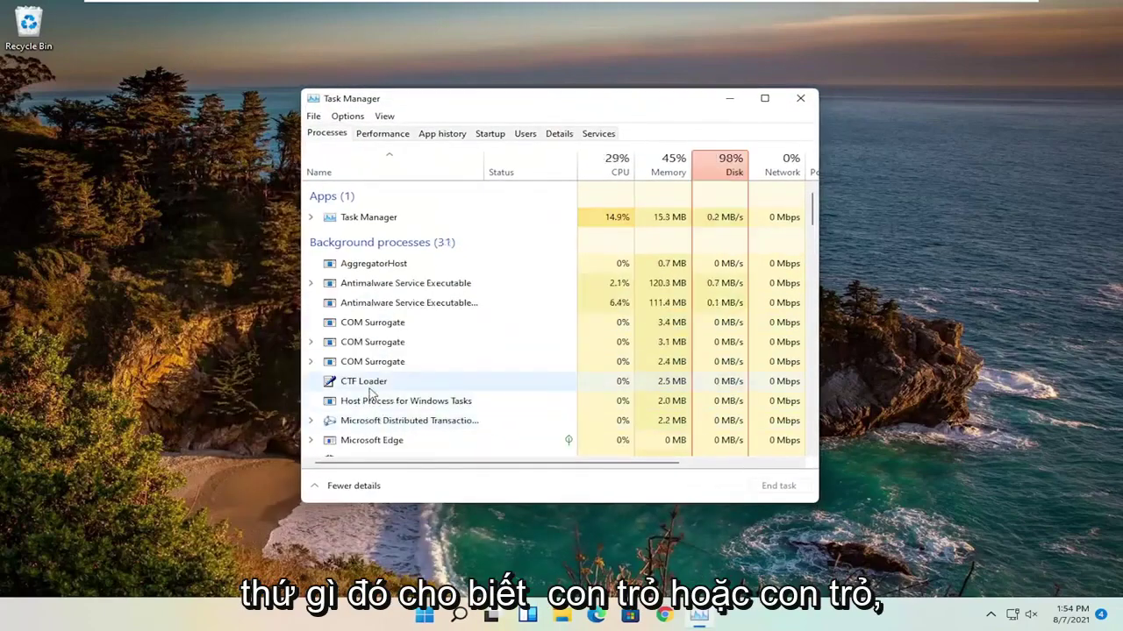
# Scroll down the Processes list through the background processes
pyautogui.scroll(-3, 379, 430)
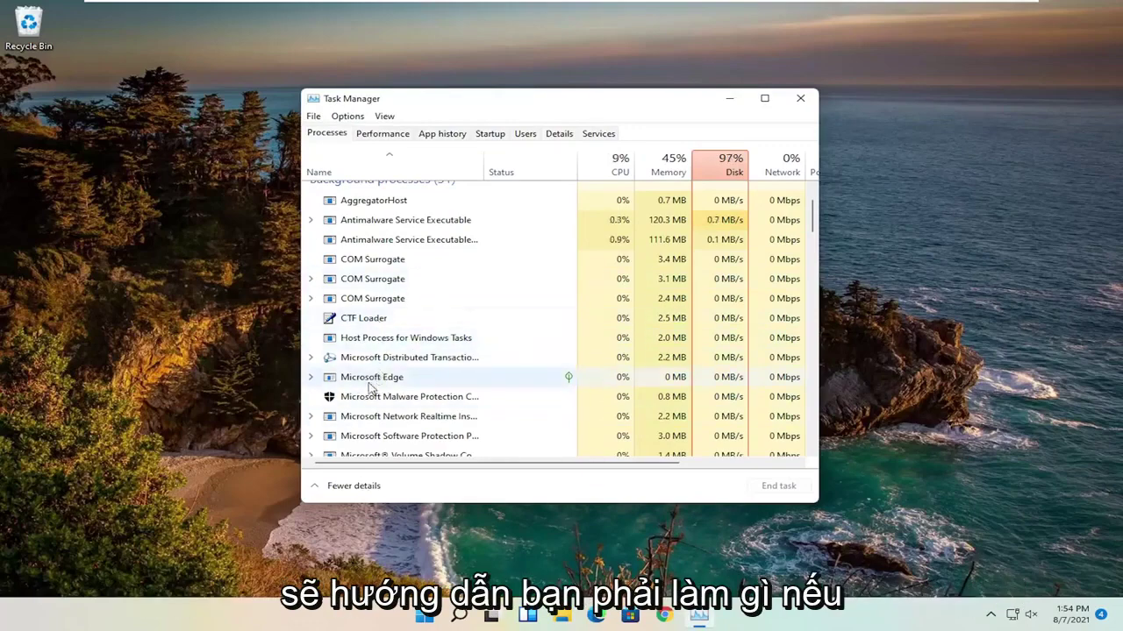
pyautogui.scroll(-1, 430, 293)
pyautogui.scroll(-3, 421, 316)
pyautogui.scroll(-4, 411, 328)
pyautogui.scroll(-1, 409, 328)
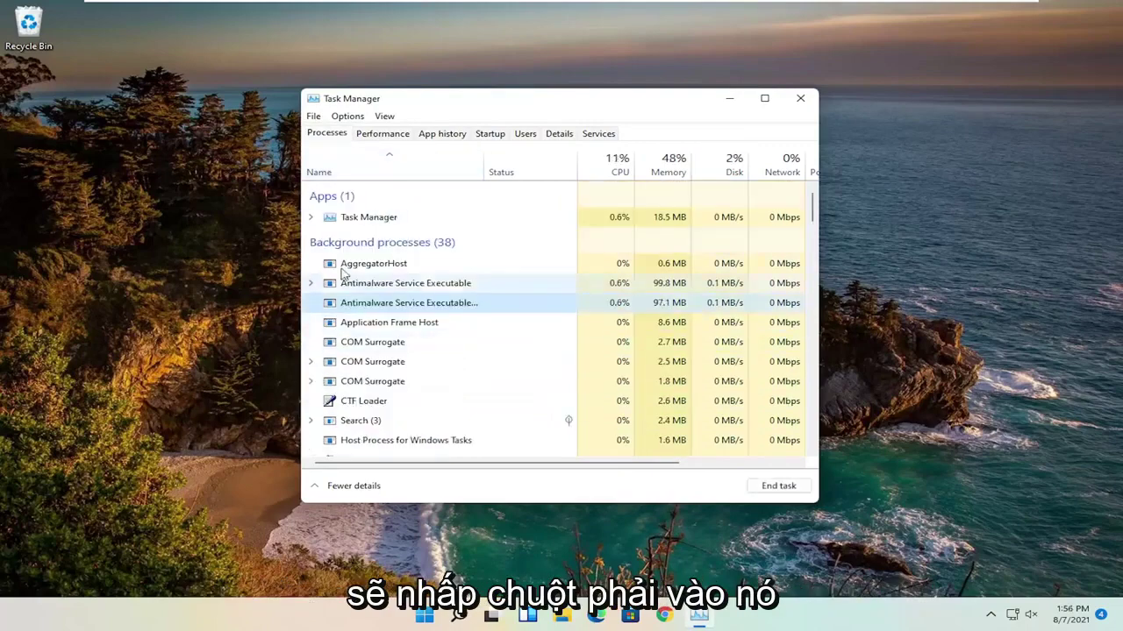
# Set the Antimalware Service Executable's program file to Windows 7 compatibility mode
pyautogui.scroll(-1, 343, 275)
pyautogui.rightClick(360, 282)
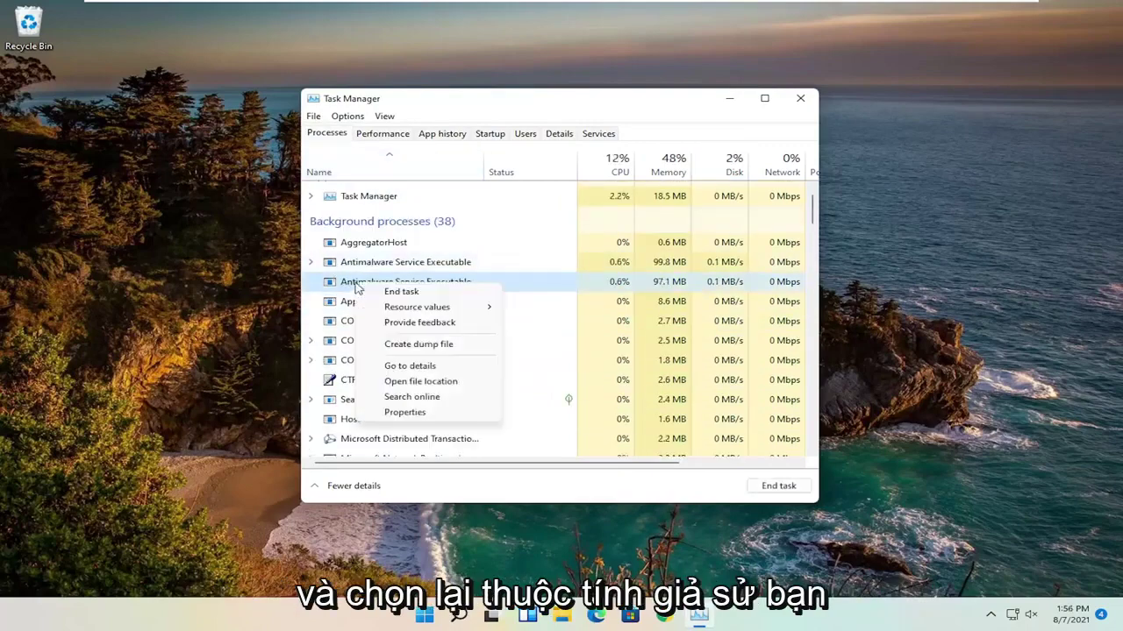
pyautogui.click(409, 412)
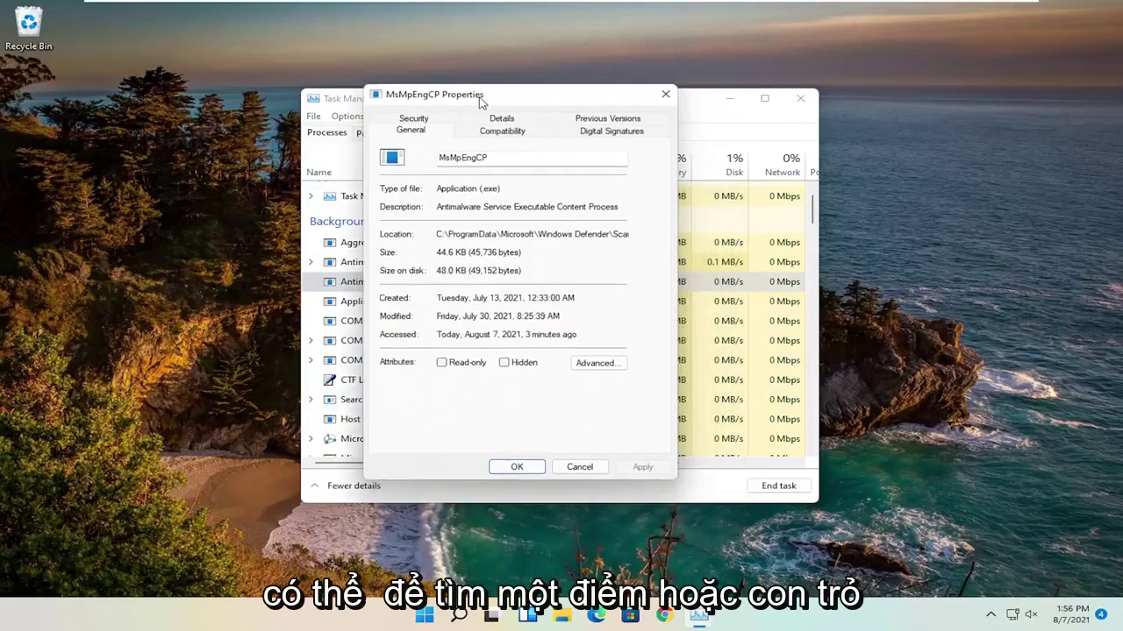
pyautogui.click(500, 130)
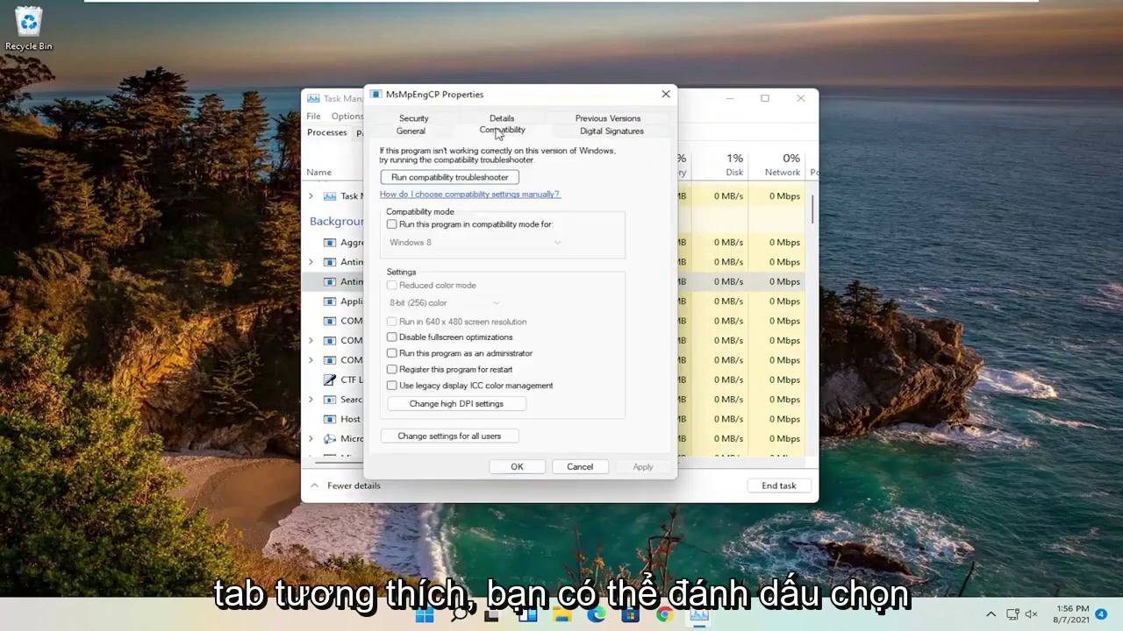
pyautogui.click(392, 225)
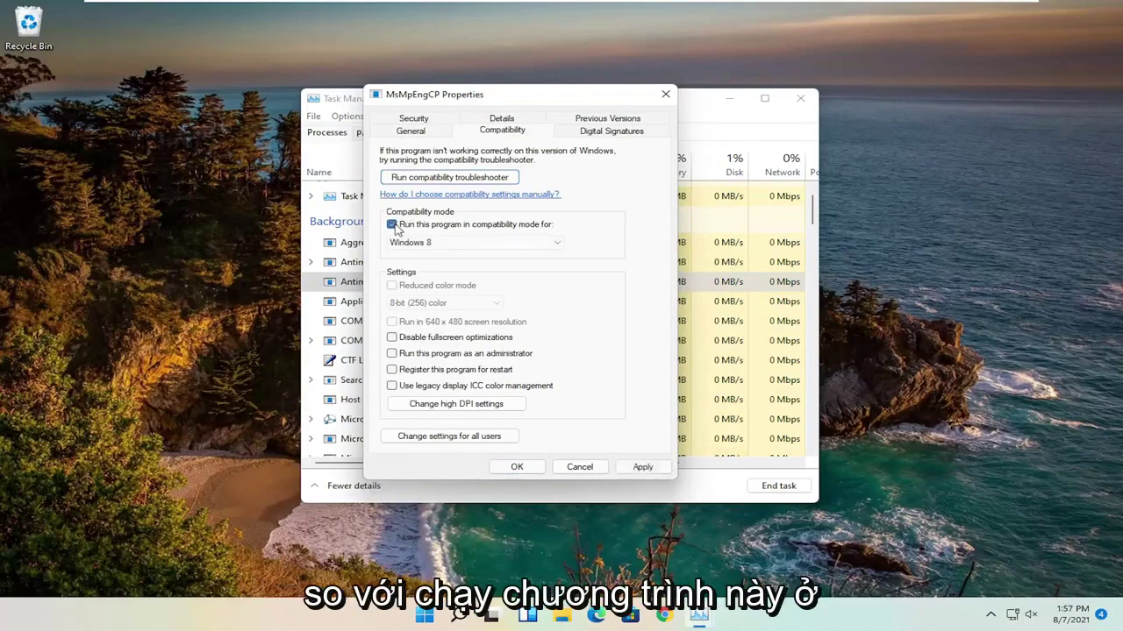
pyautogui.click(556, 245)
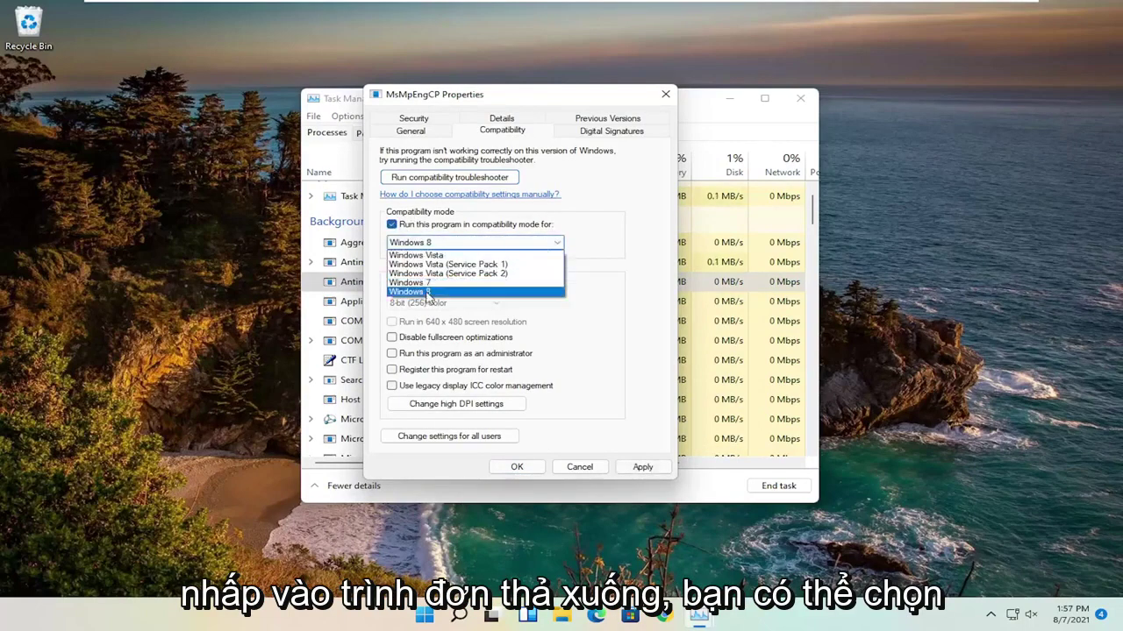
pyautogui.click(420, 283)
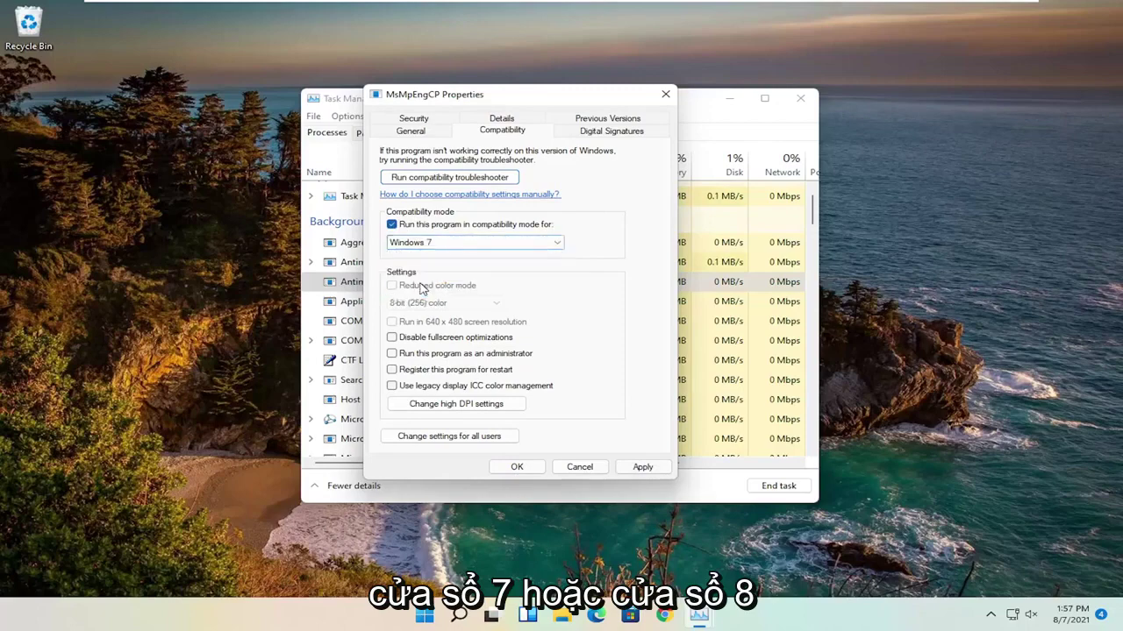
pyautogui.click(635, 467)
pyautogui.click(517, 467)
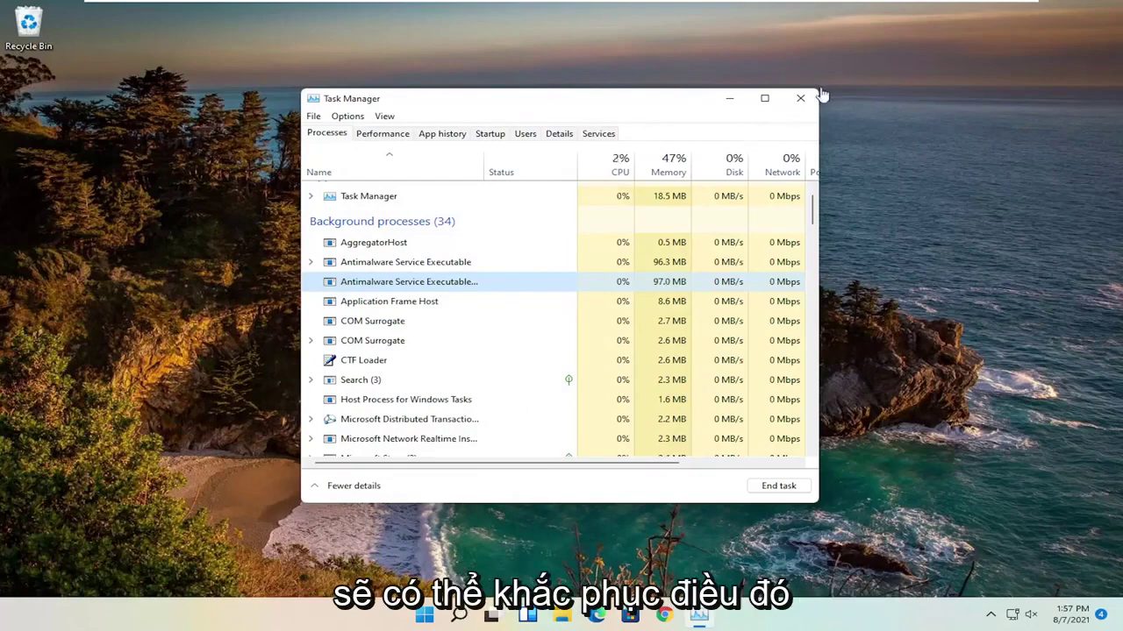
# Close the Task Manager window
pyautogui.click(803, 98)
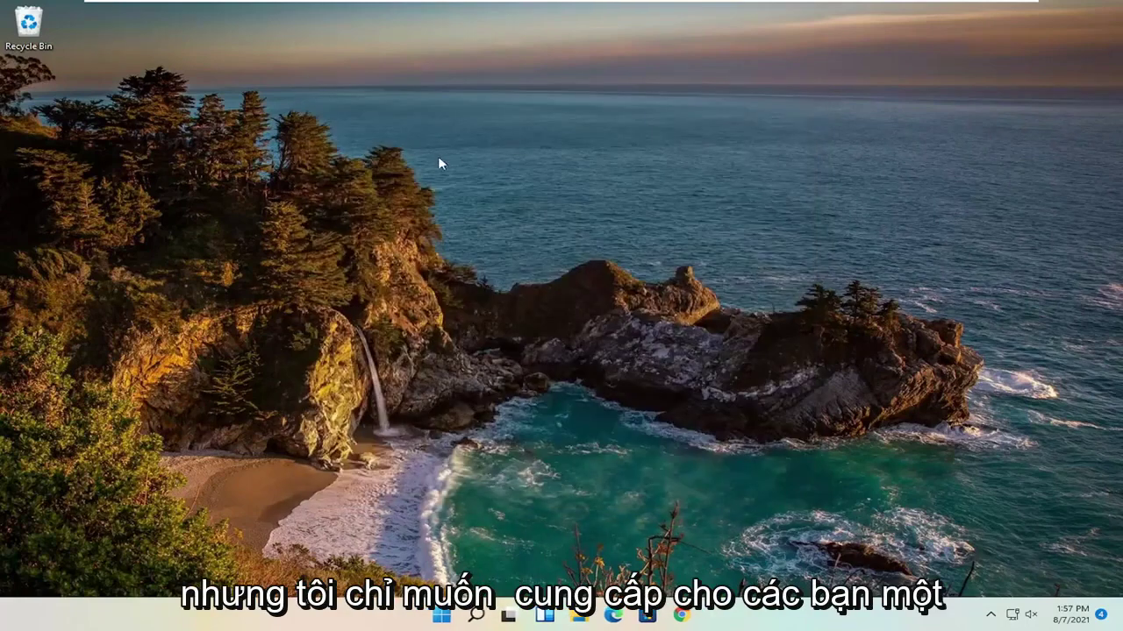